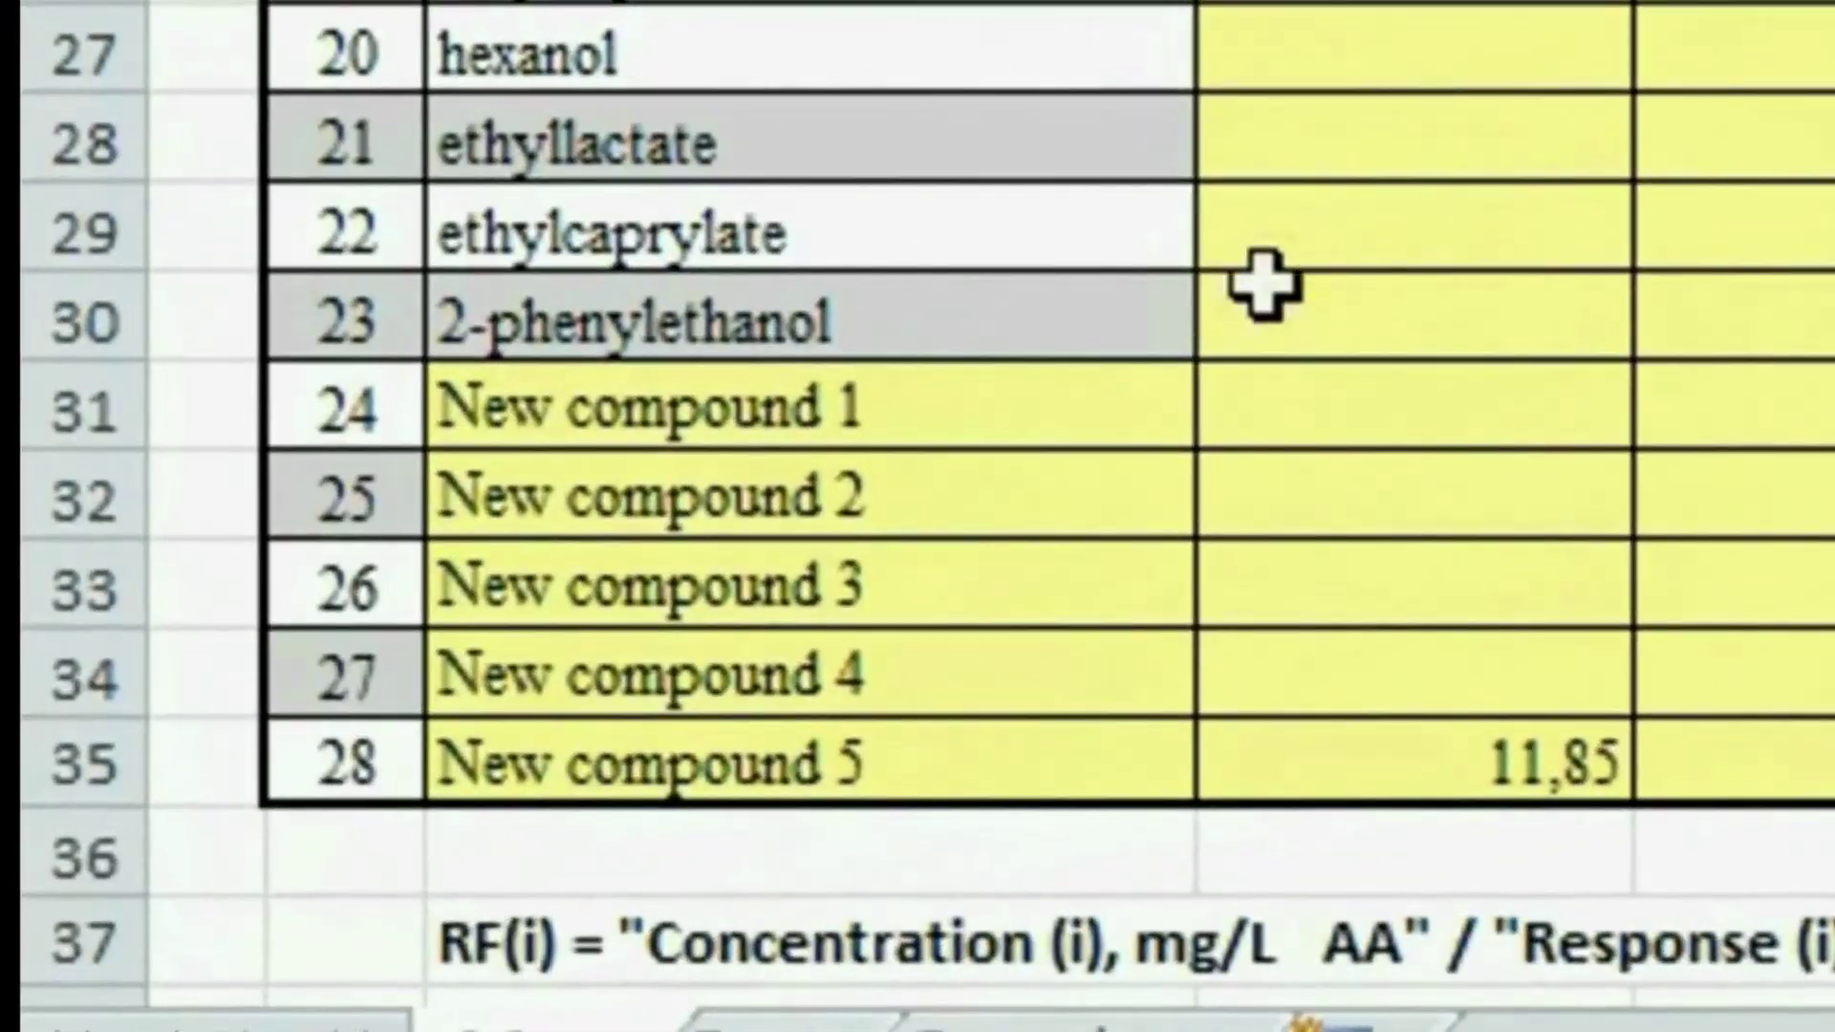
Rename the New compound 1 row on the Lite sheet to 'ethyl octanoate'
left_click(1142, 382)
type("ethyl octanoate")
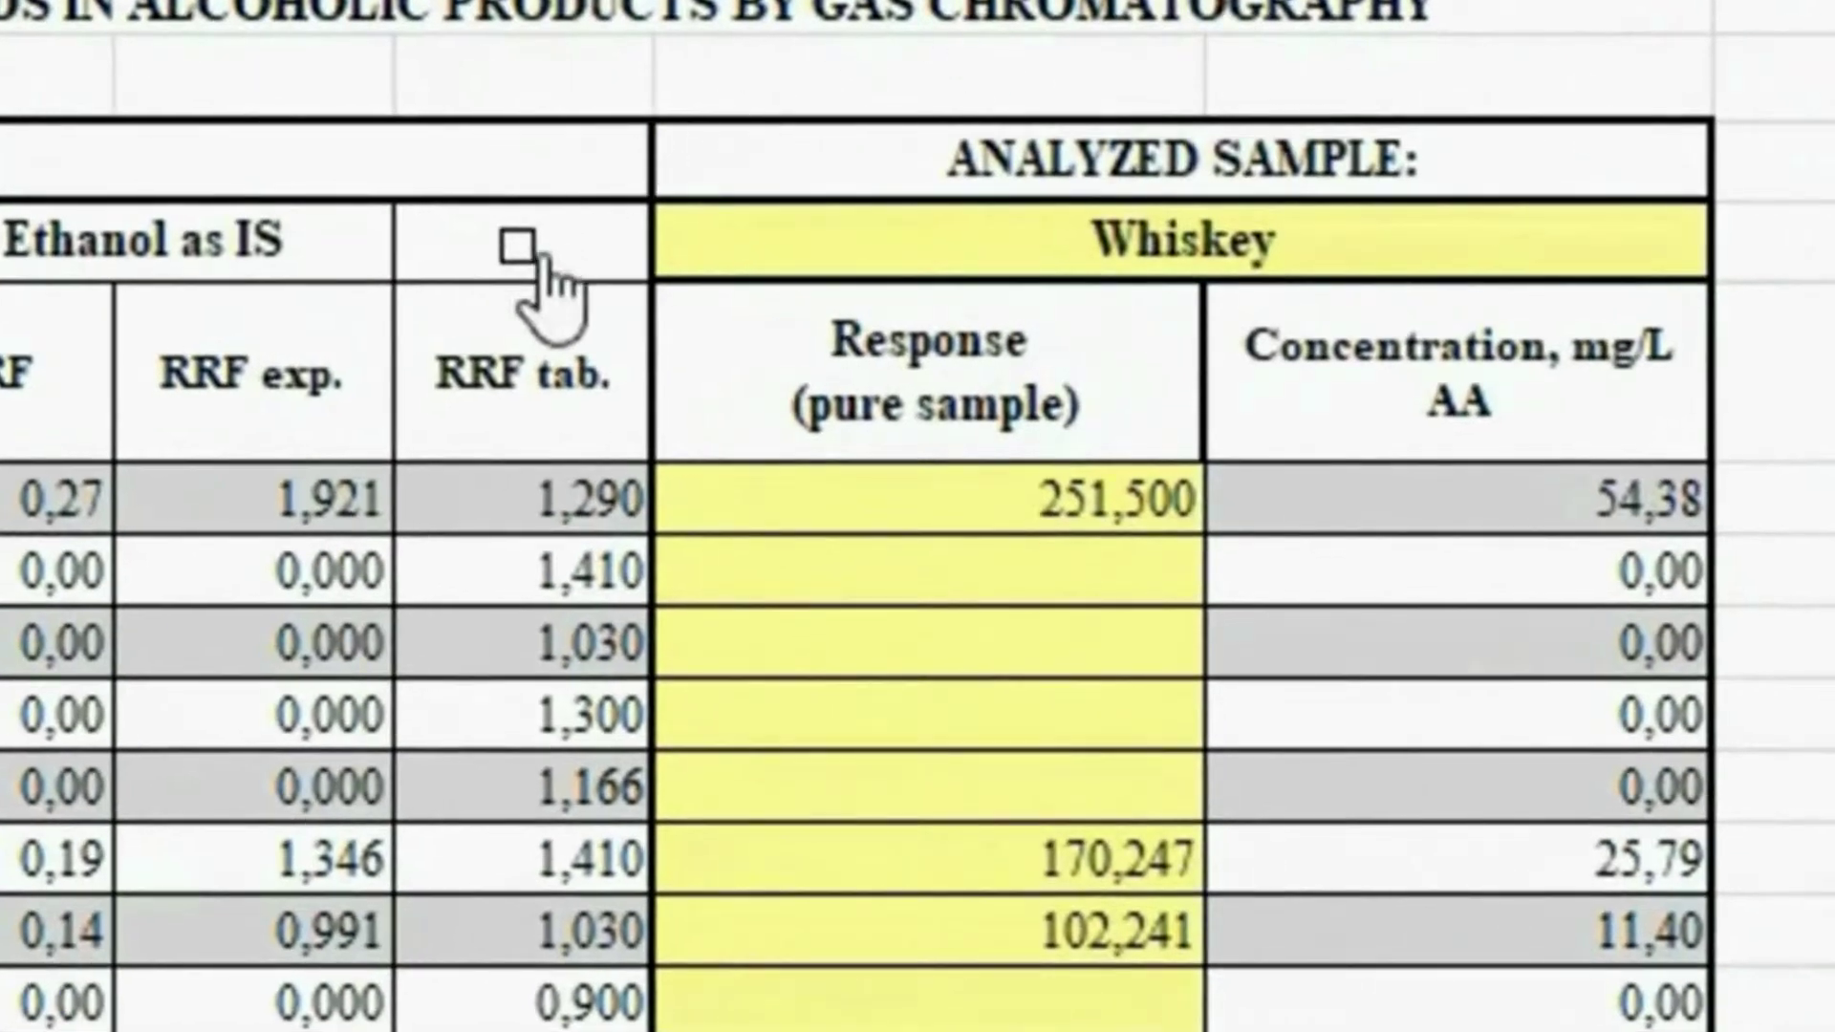
left_click(517, 247)
left_click(517, 247)
left_click(517, 247)
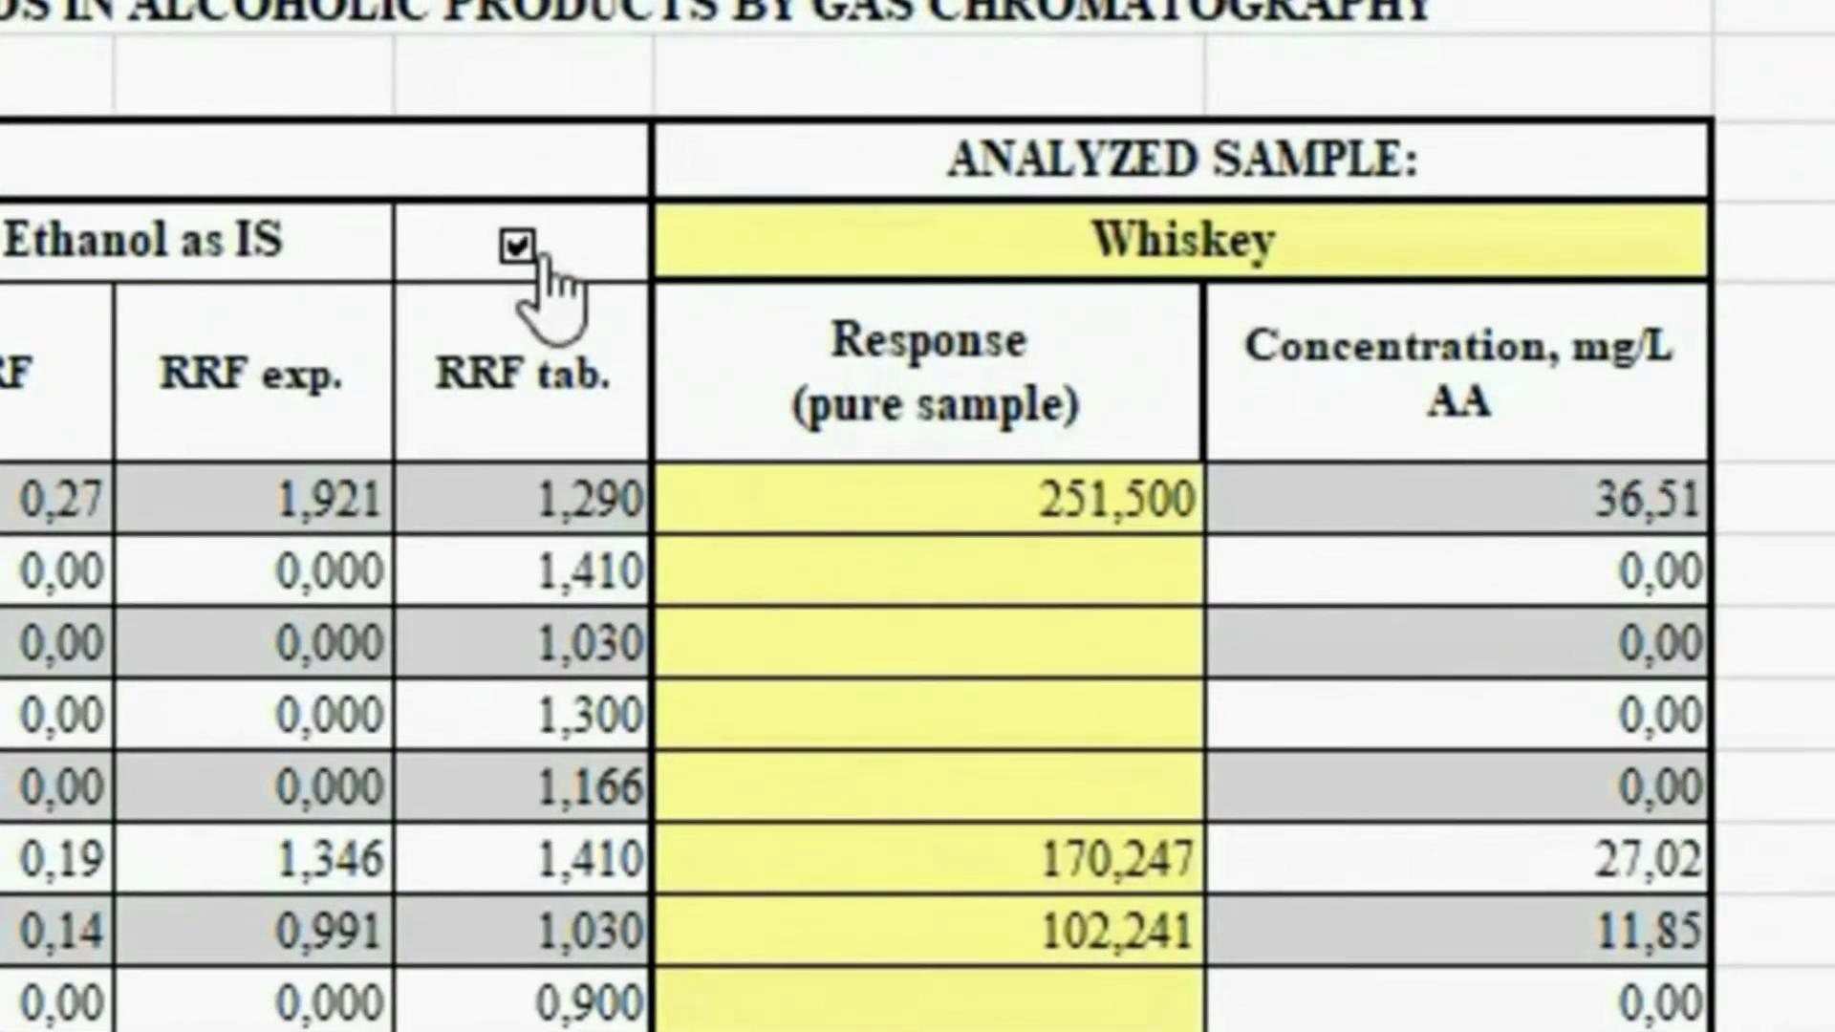
left_click(517, 247)
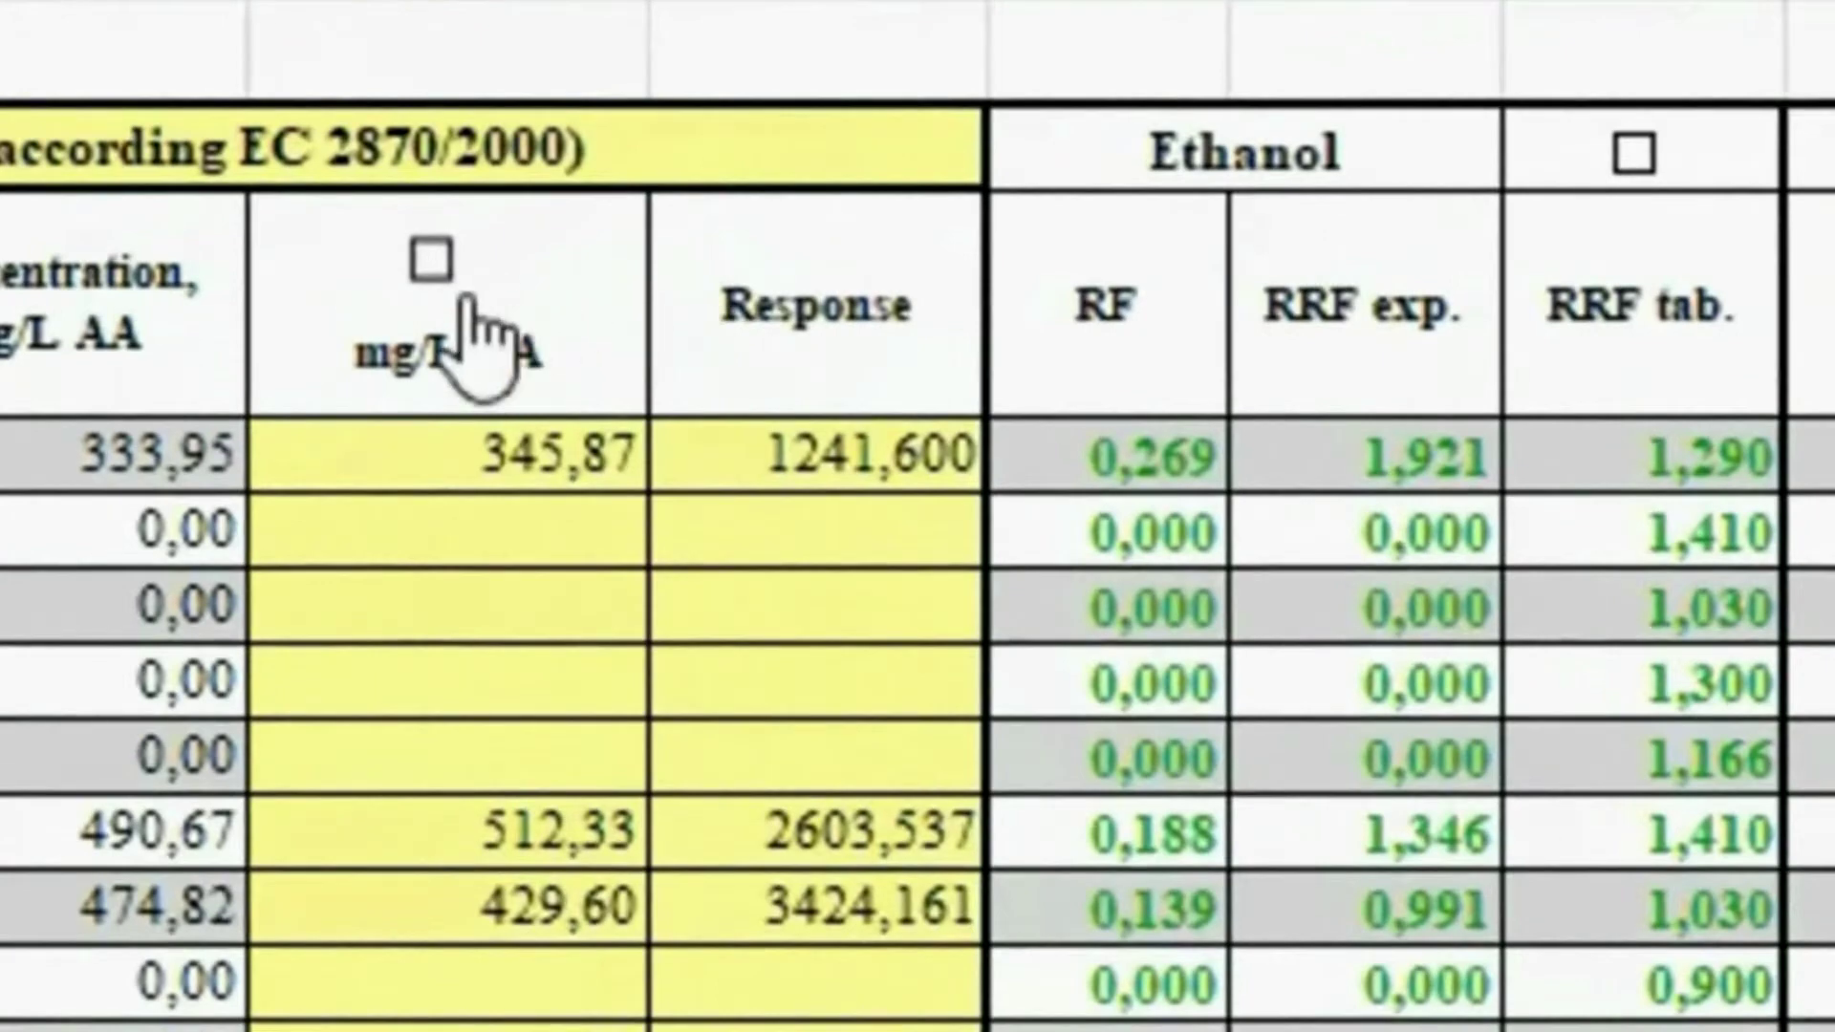
Toggle the mg/L AA alternative standard concentrations on and off, leaving them unused
left_click(471, 304)
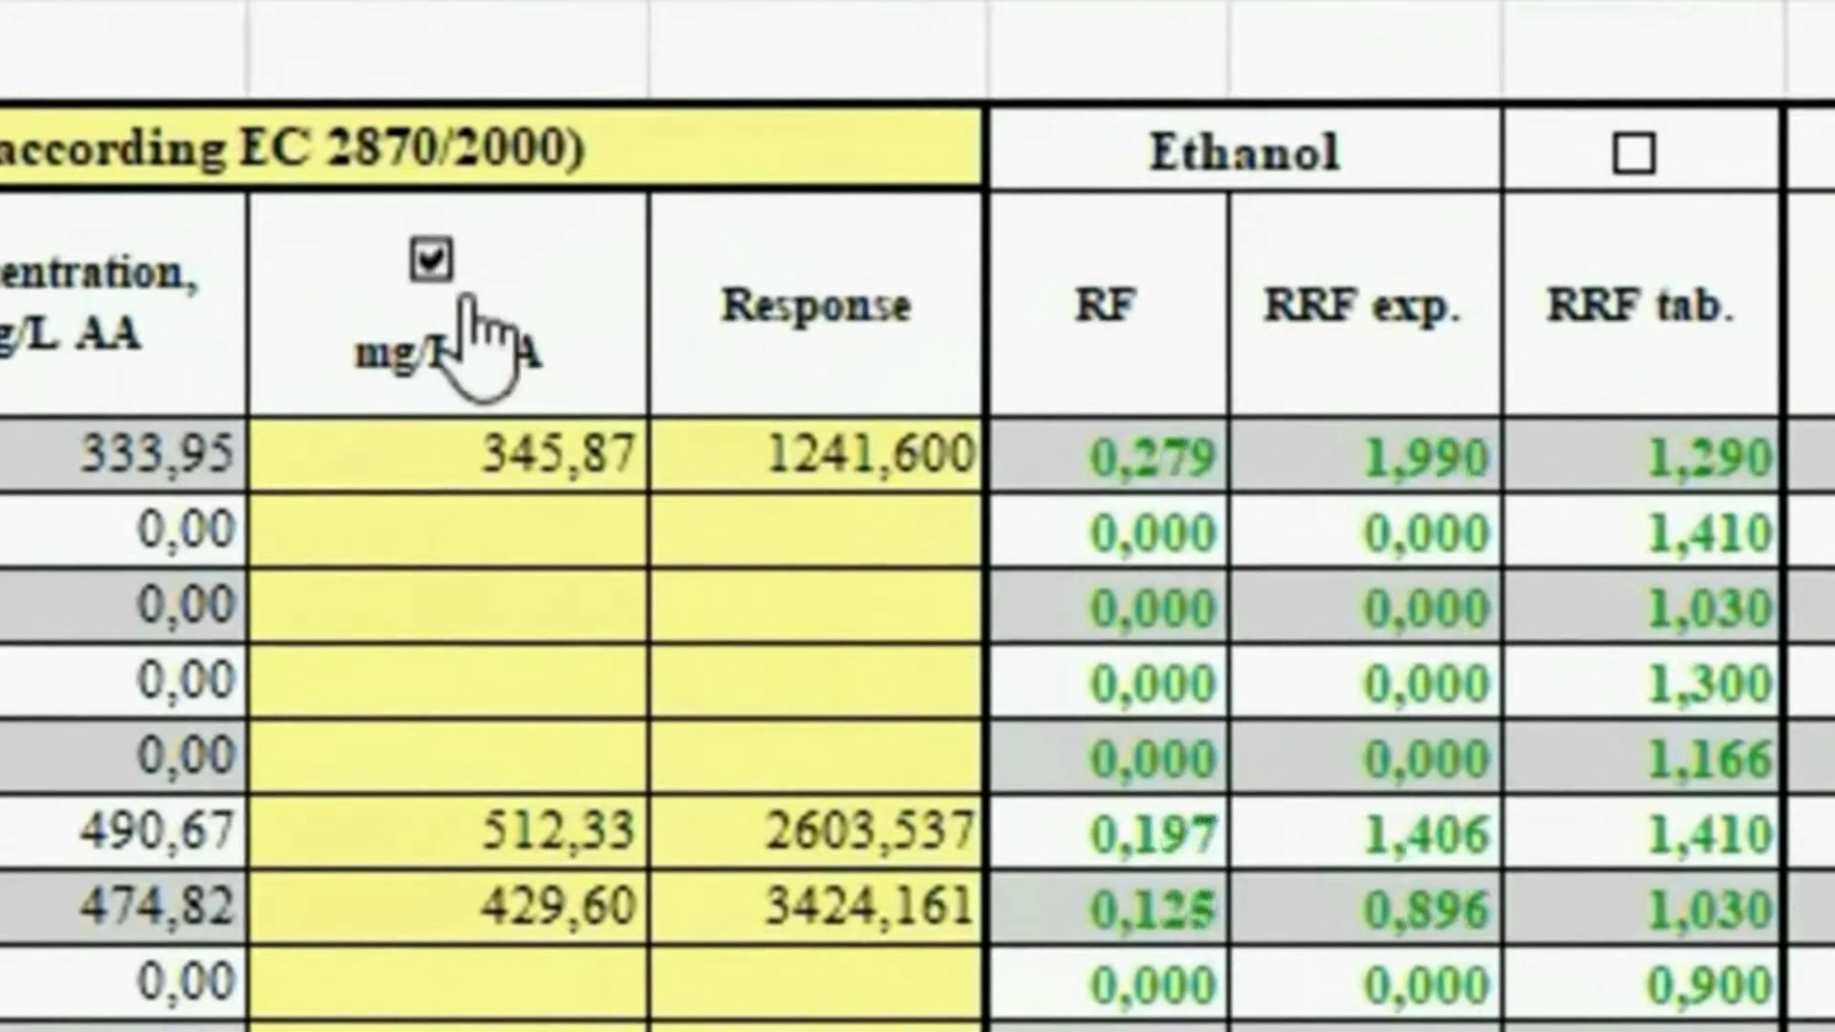
left_click(469, 298)
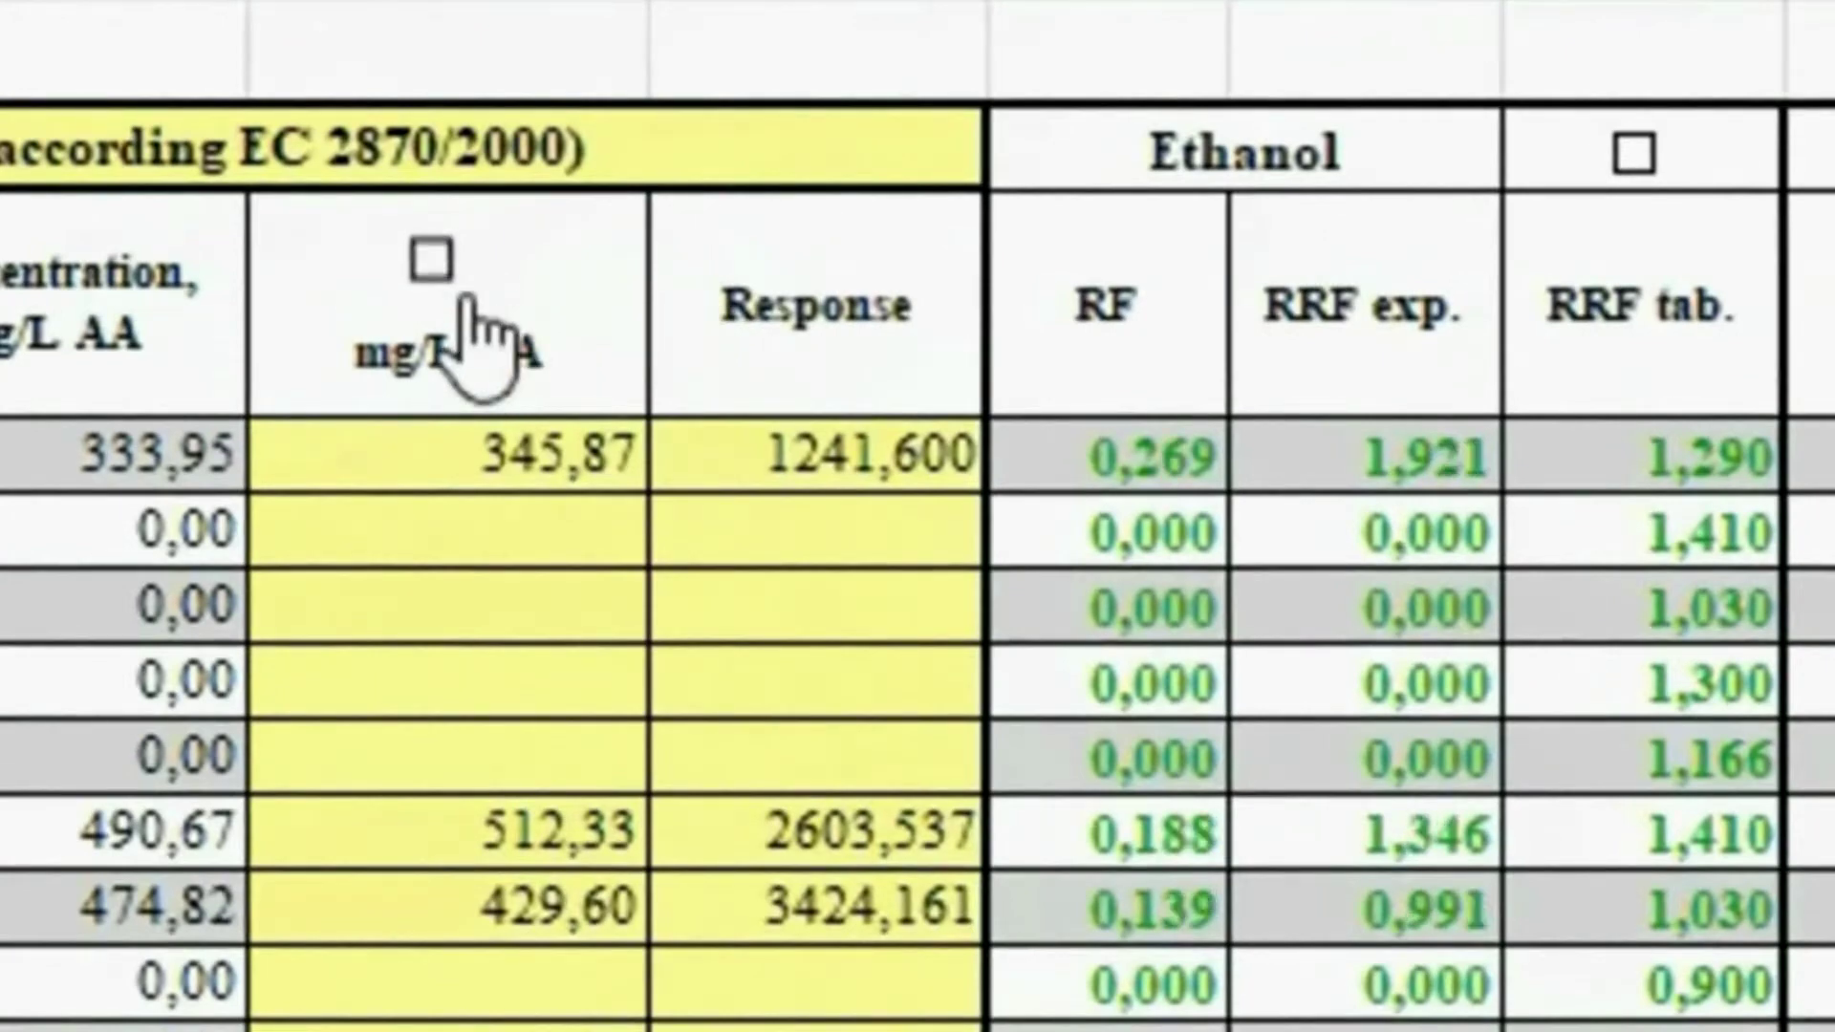
left_click(470, 298)
left_click(597, 178)
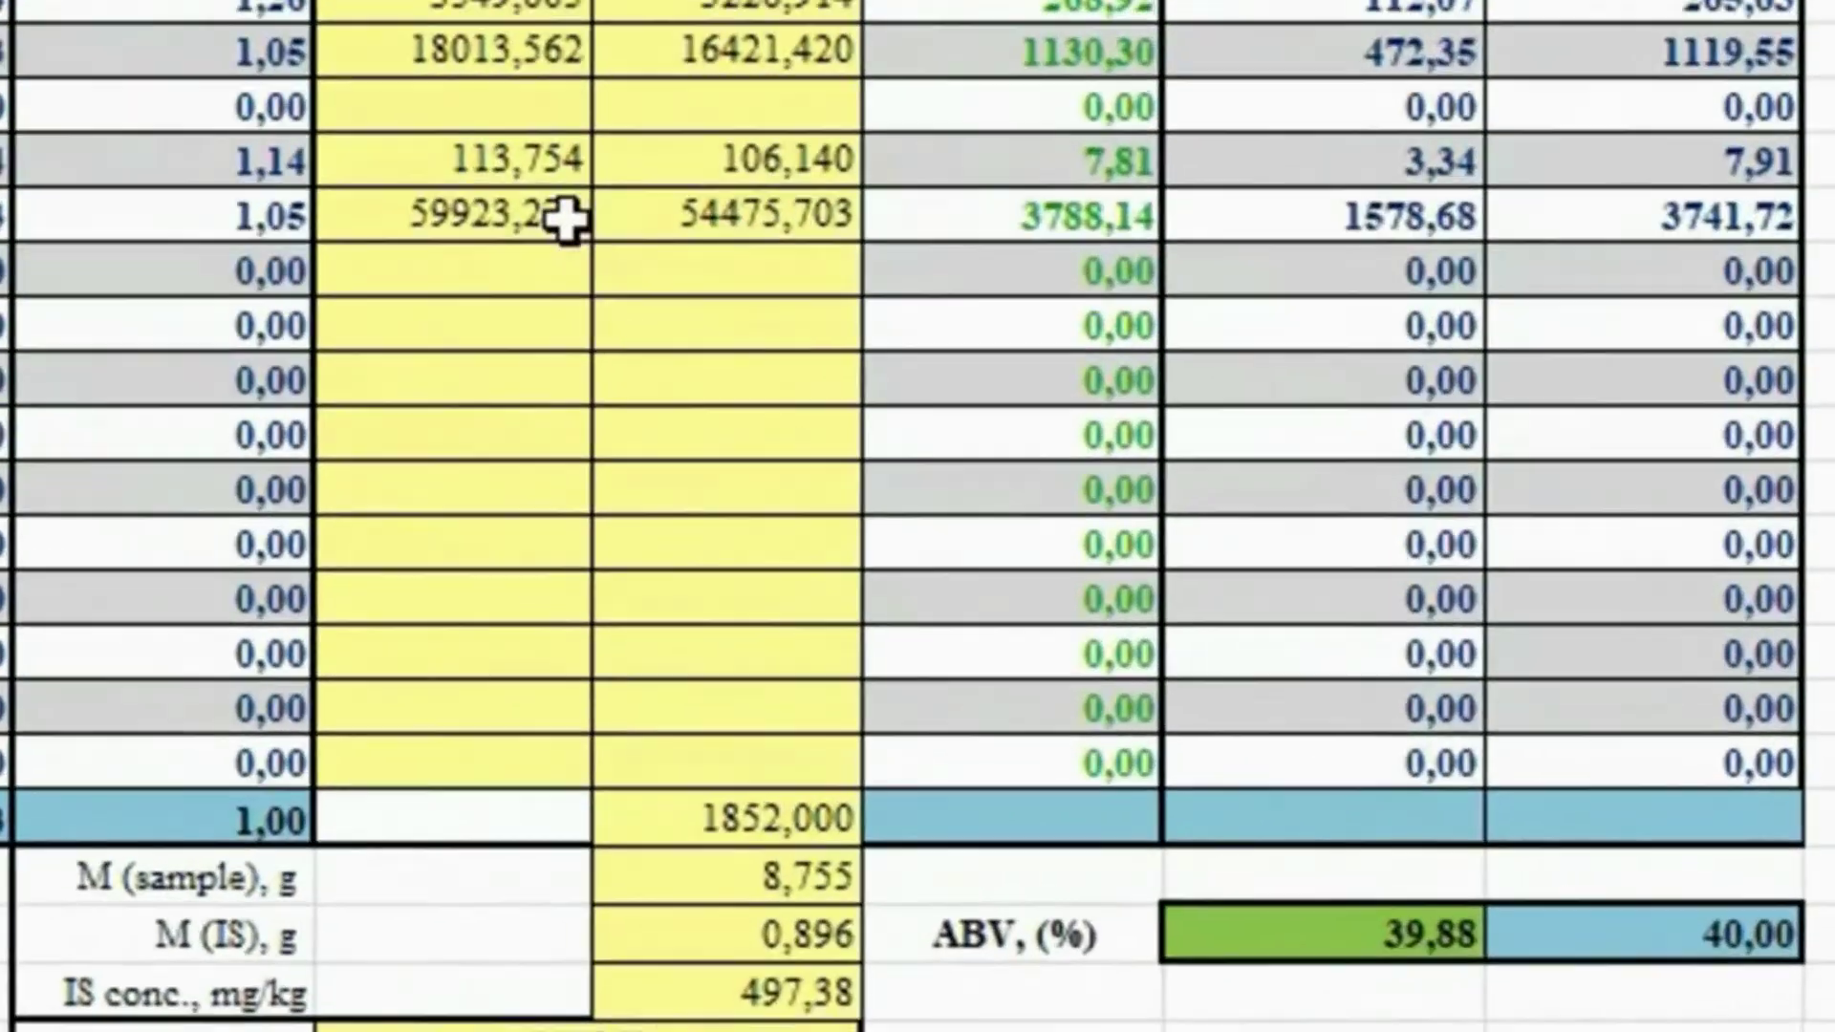
left_click(1298, 602)
key("Delete")
type("0")
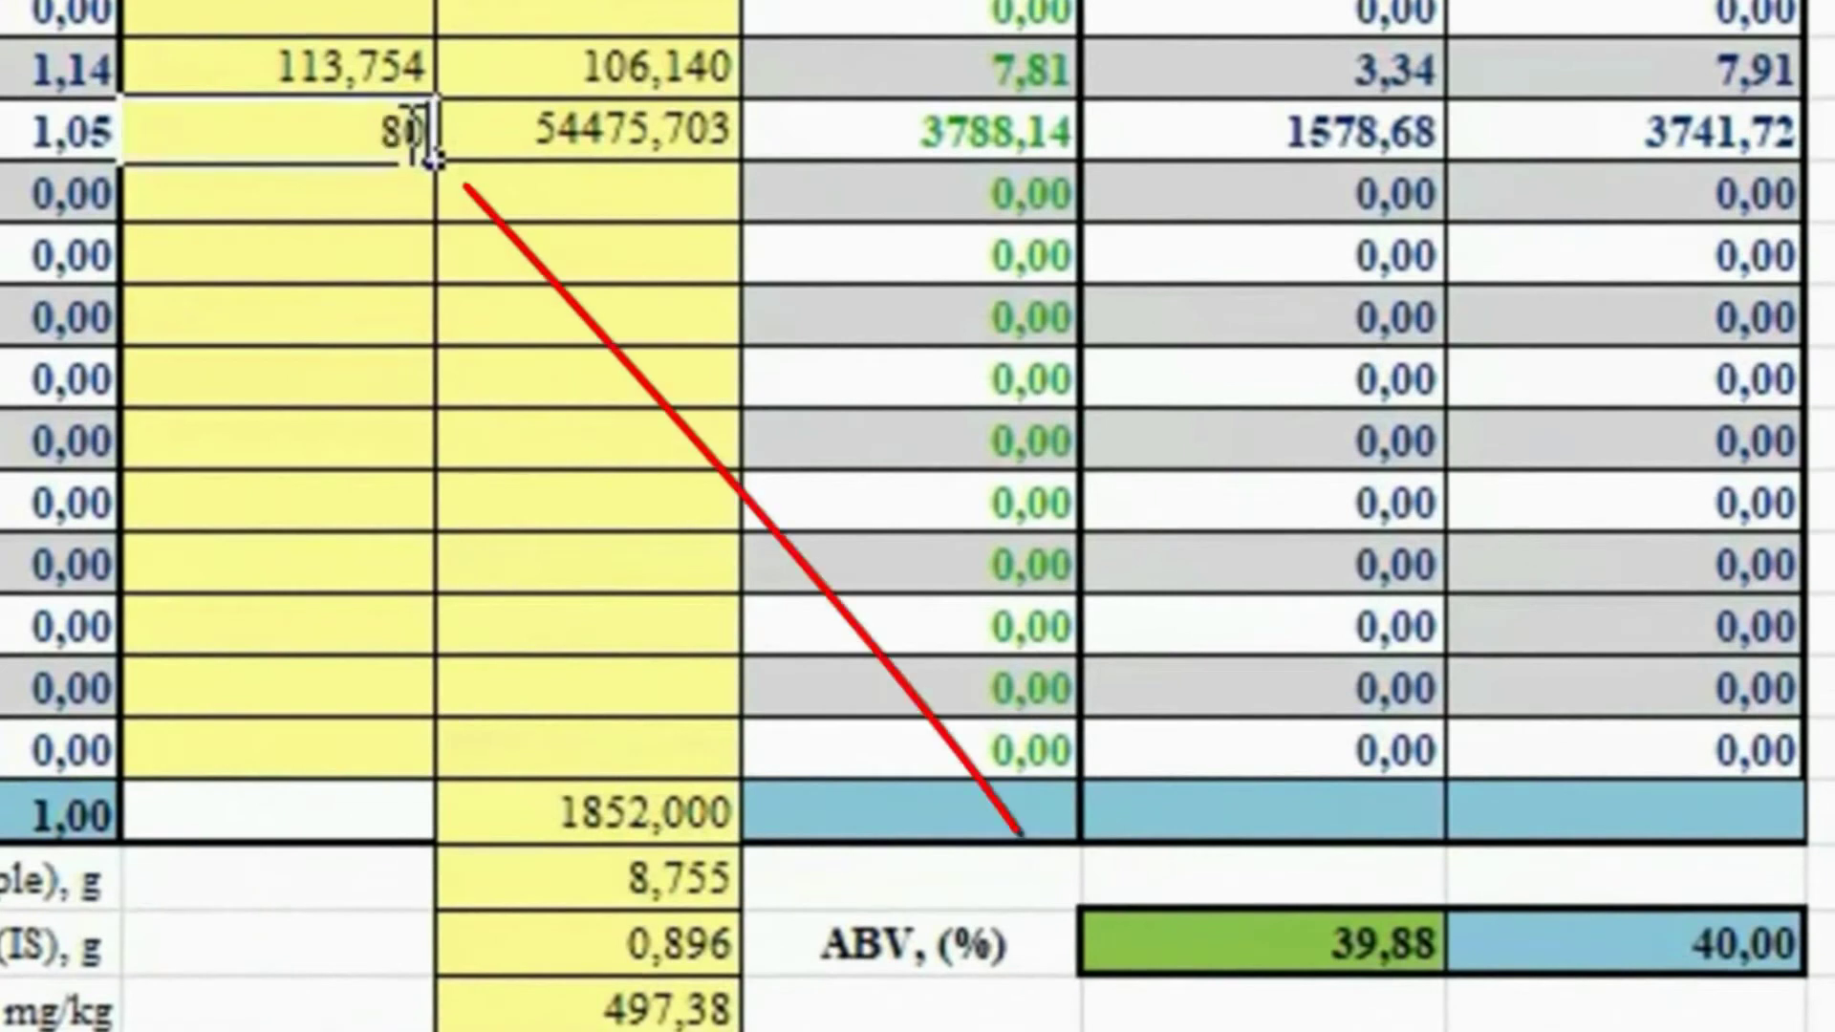
type("000")
key("Return")
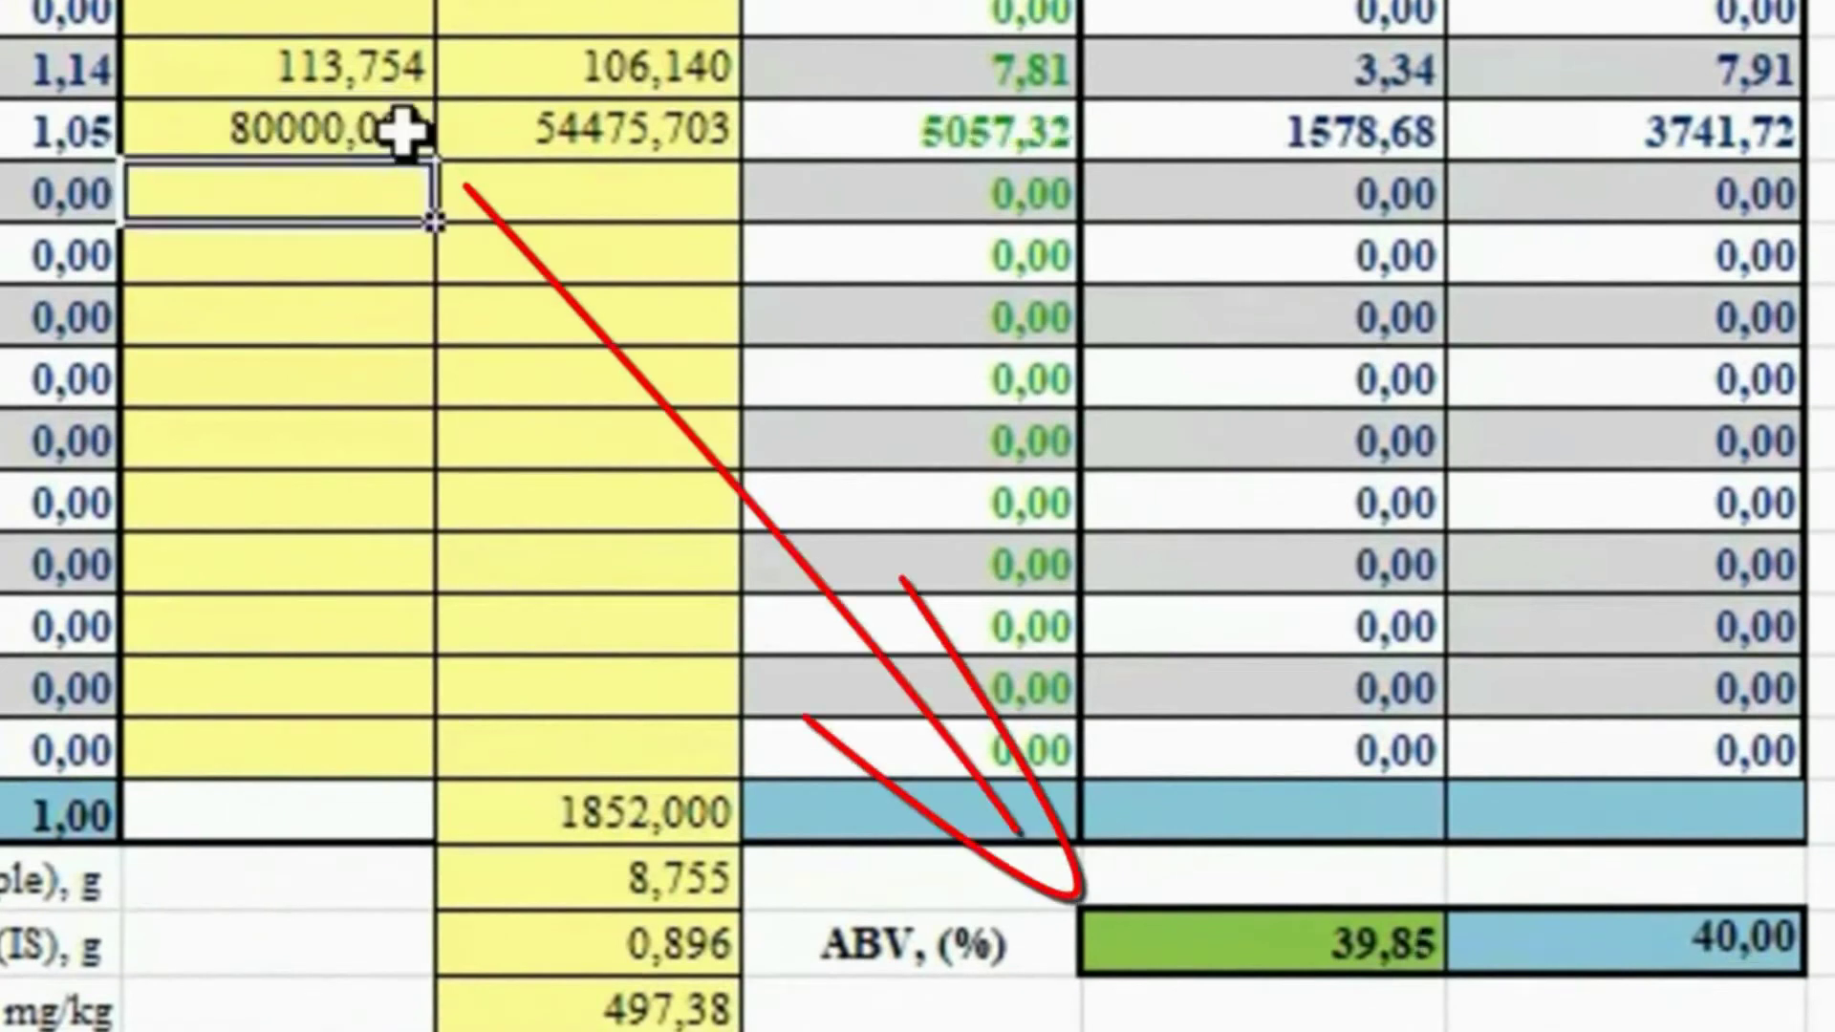
left_click(401, 132)
type("8000")
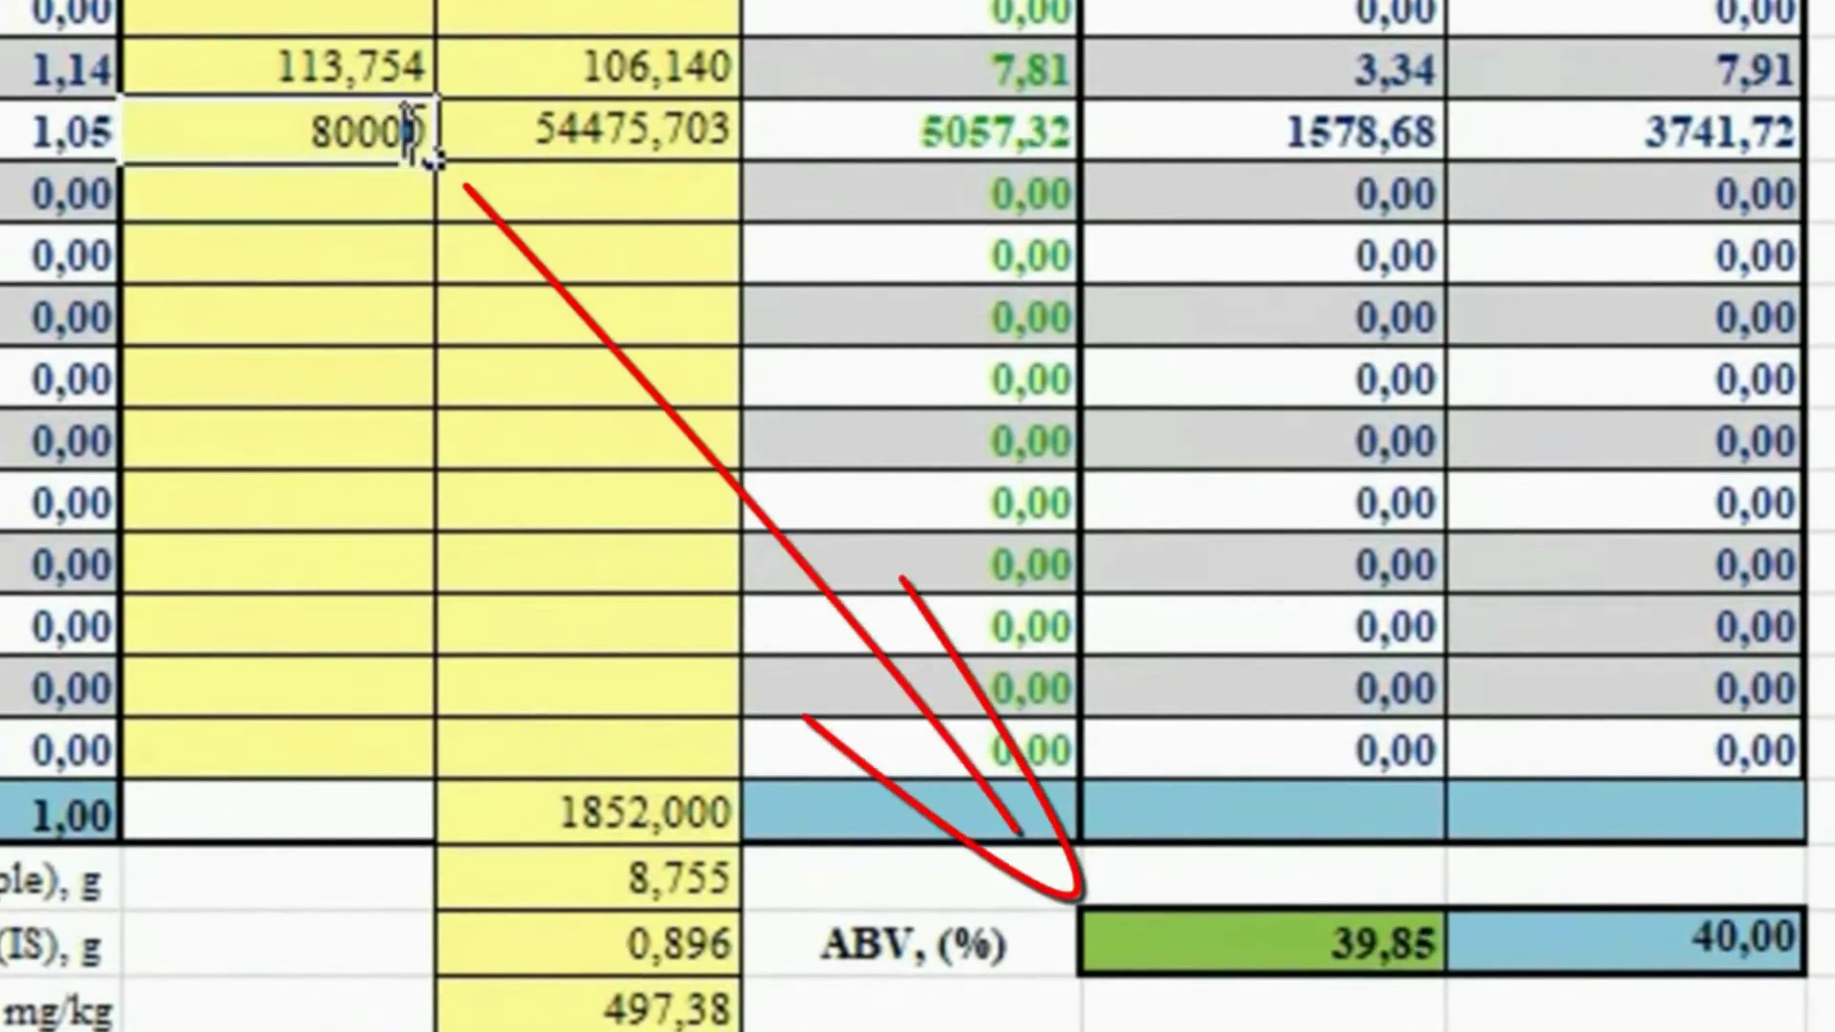
type("00")
key("Return")
key("Up")
key("F2")
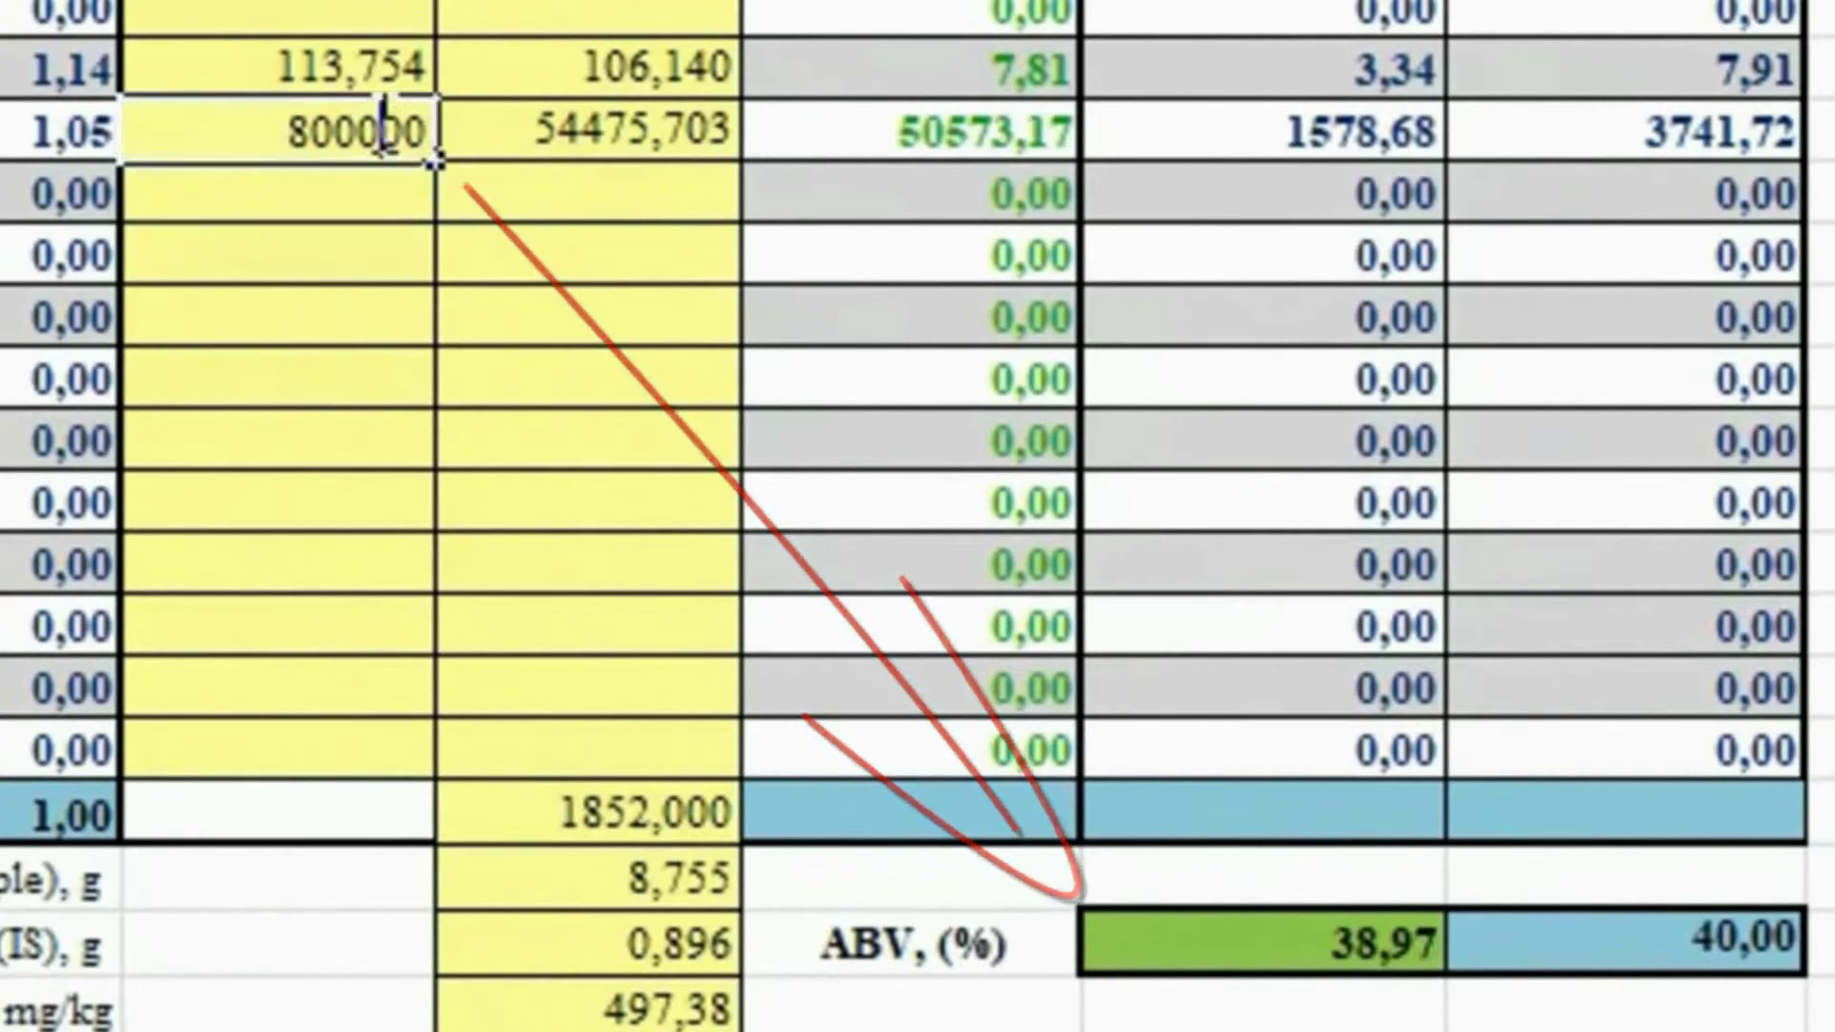
key("Left")
key("Left")
key("Return")
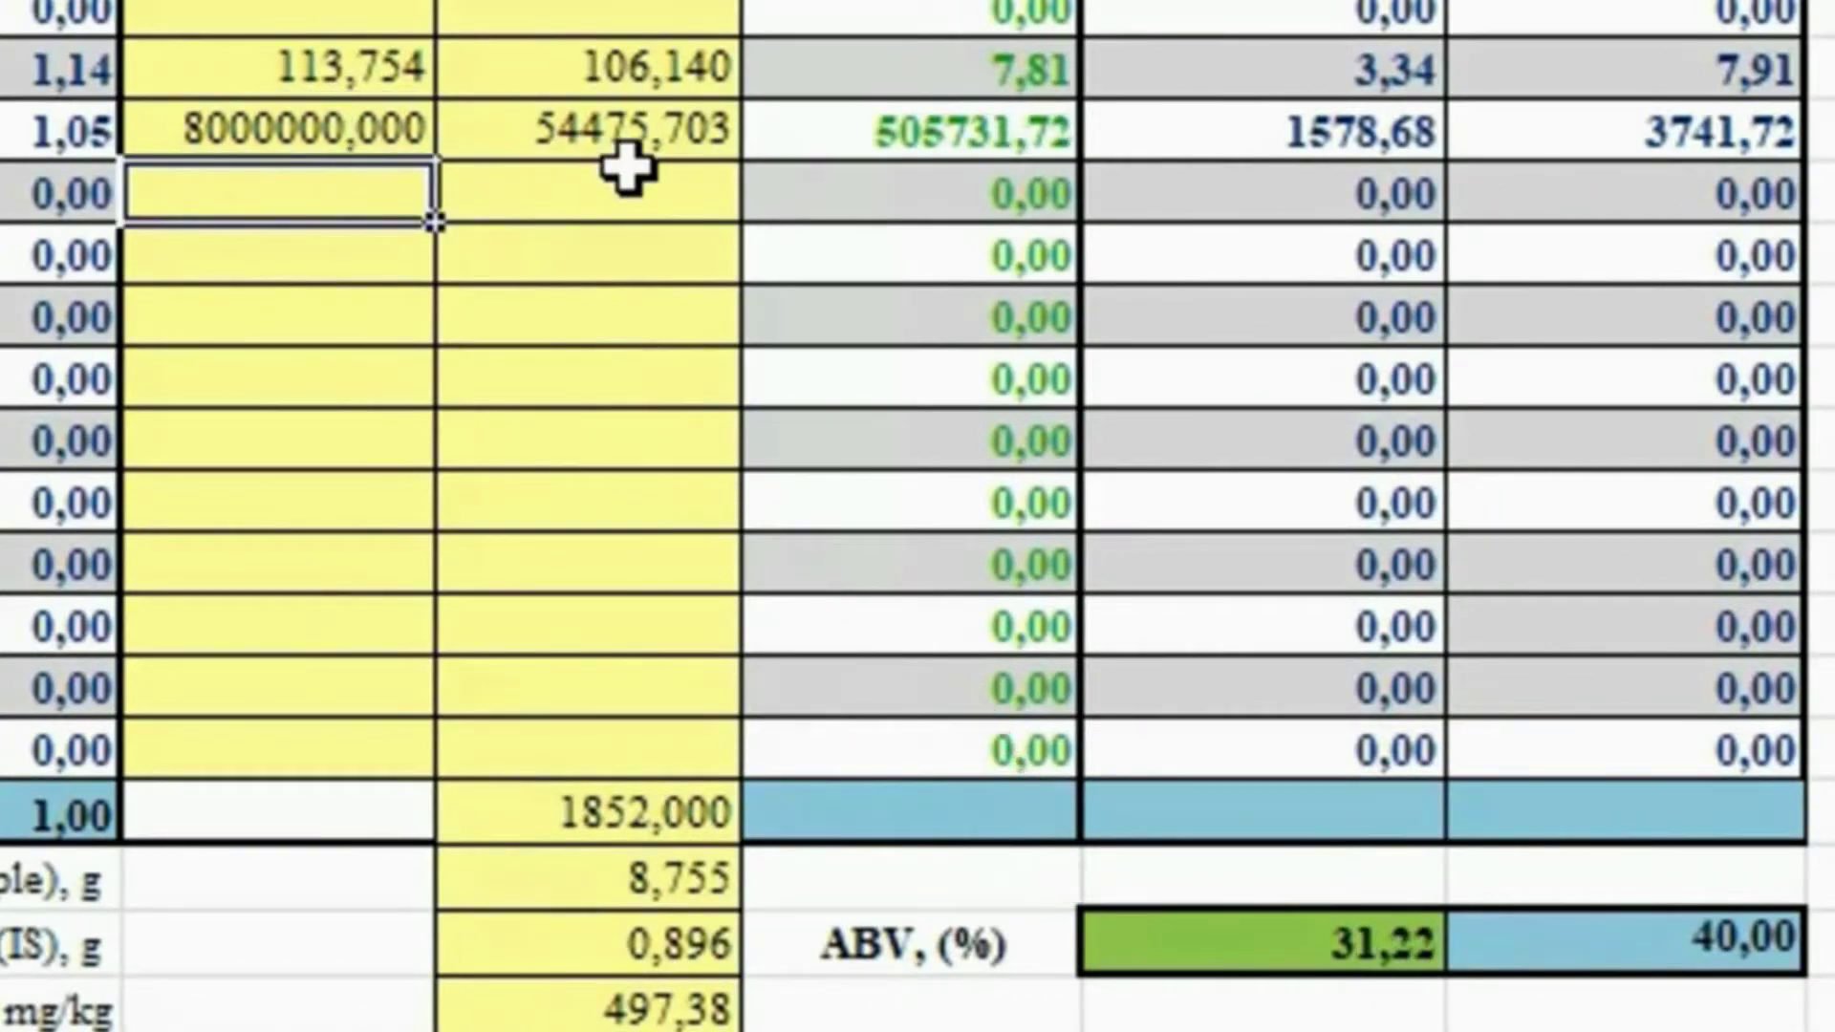
key("ctrl+z")
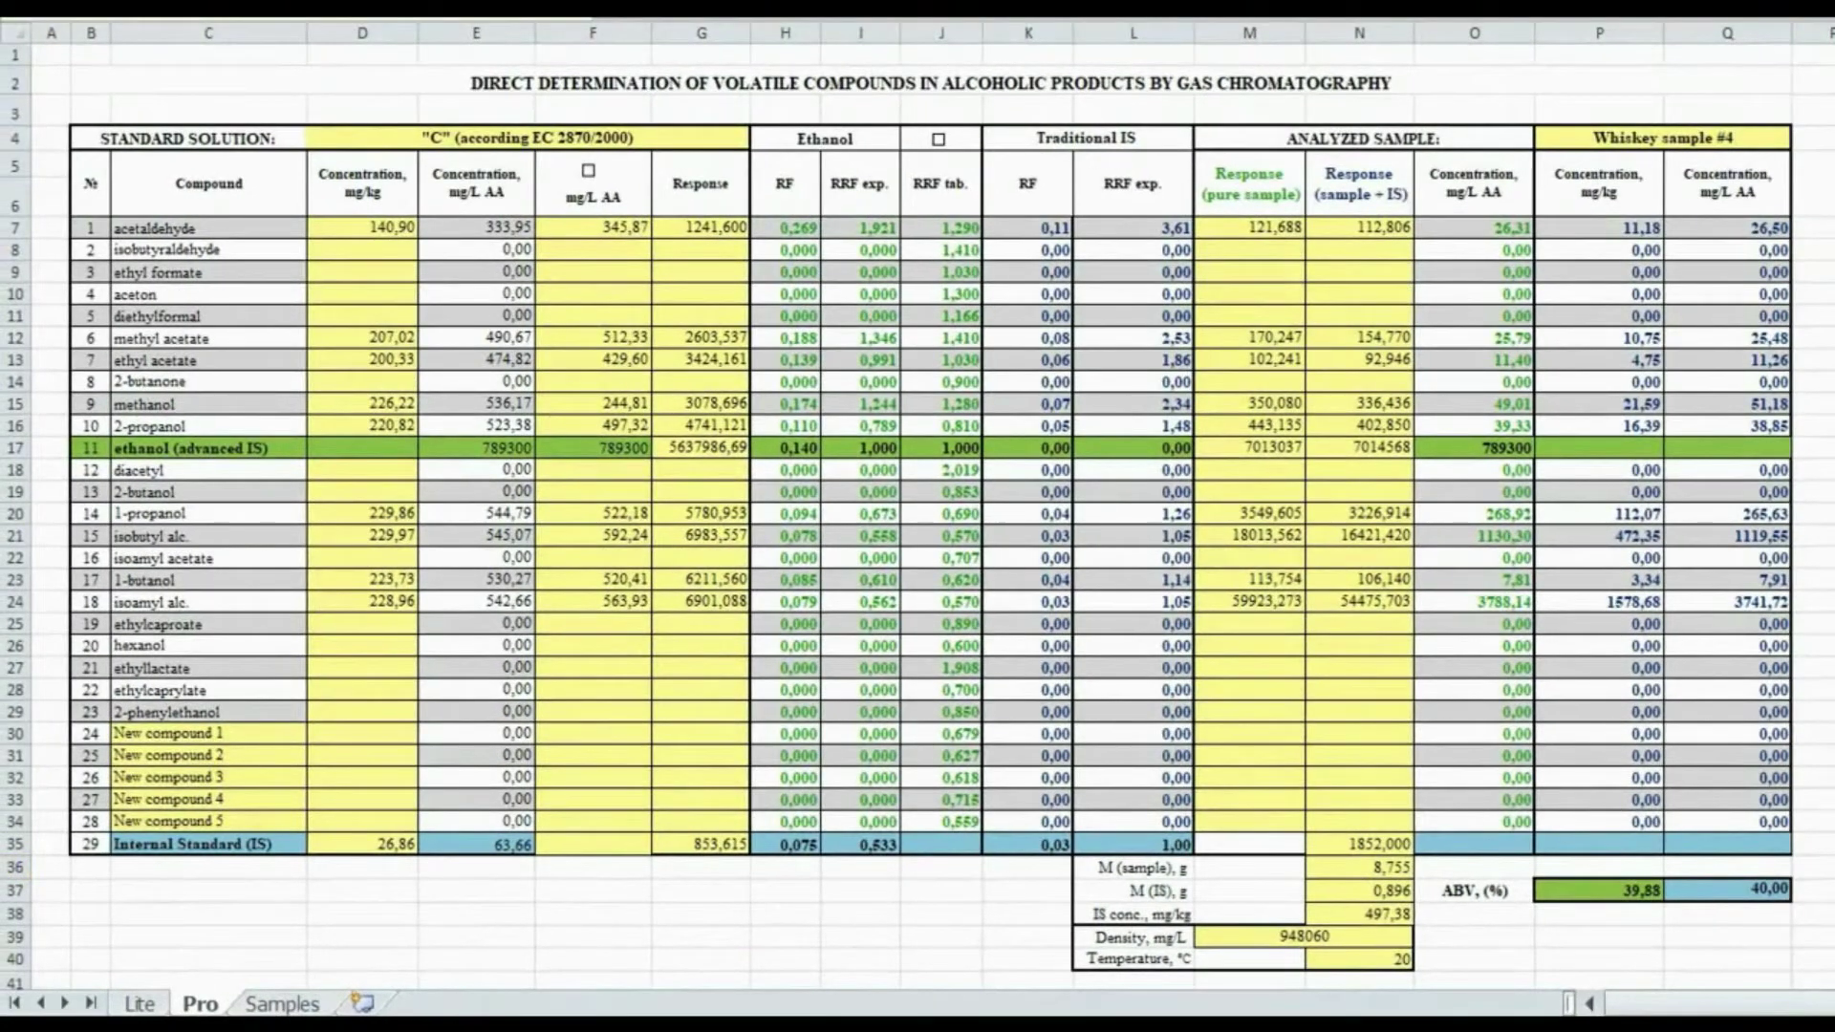